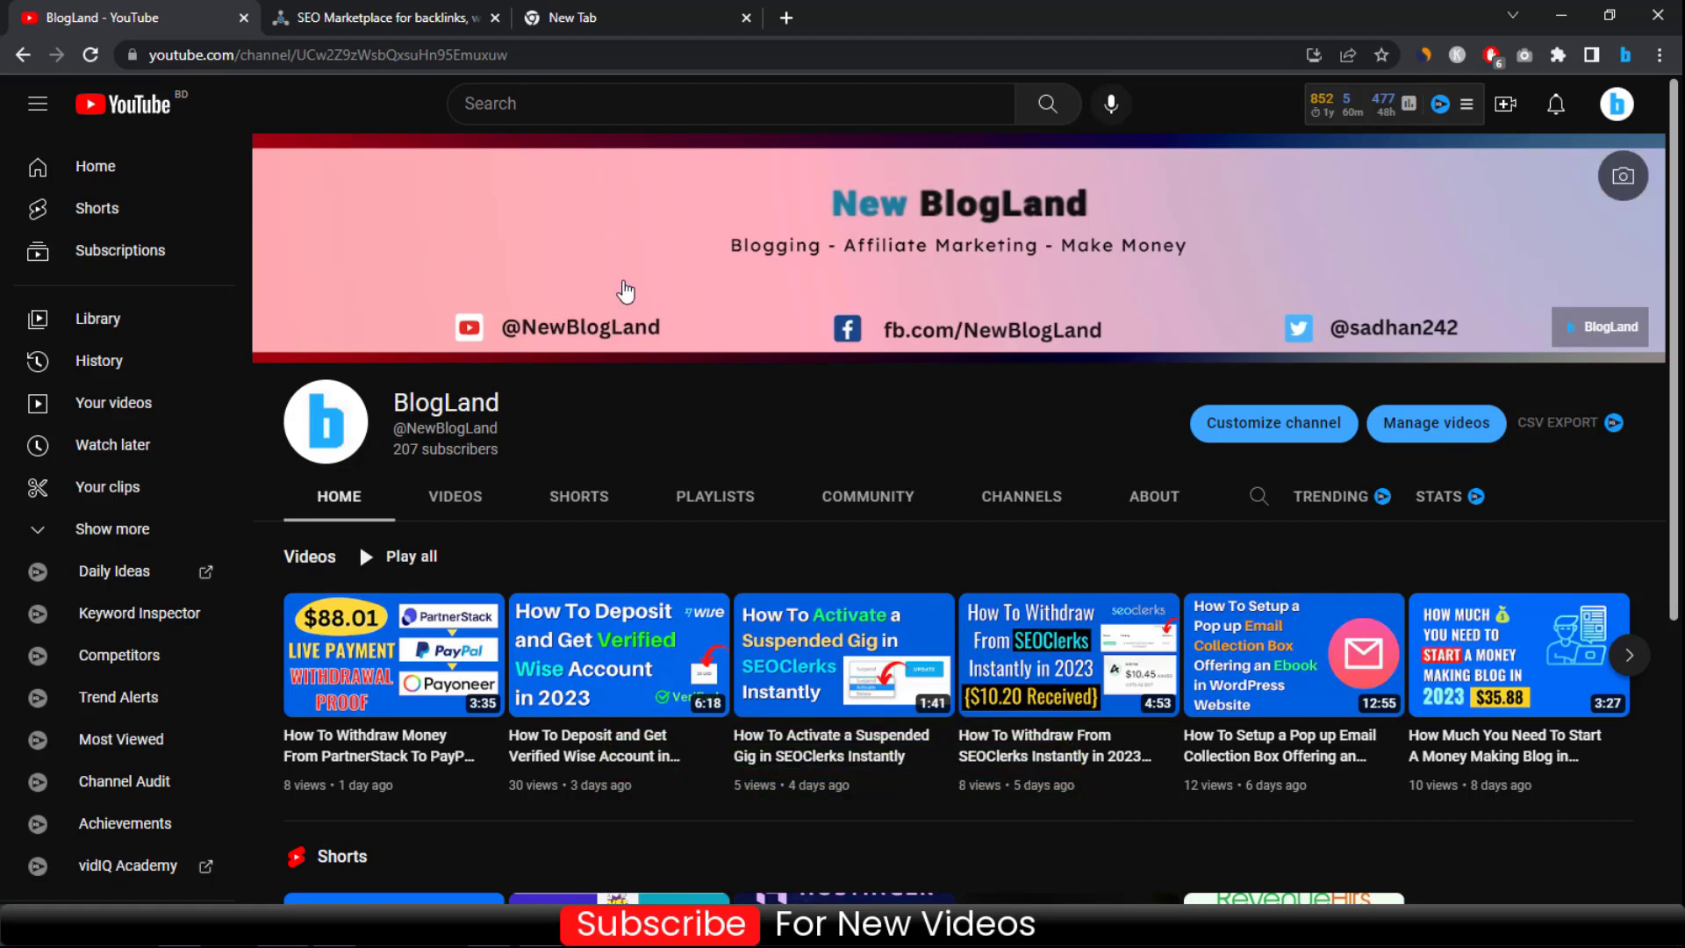
- Go to the SEOClerks tab and open the seller's Manage Sales list
{"action": "left_click", "coordinate": [448, 17]}
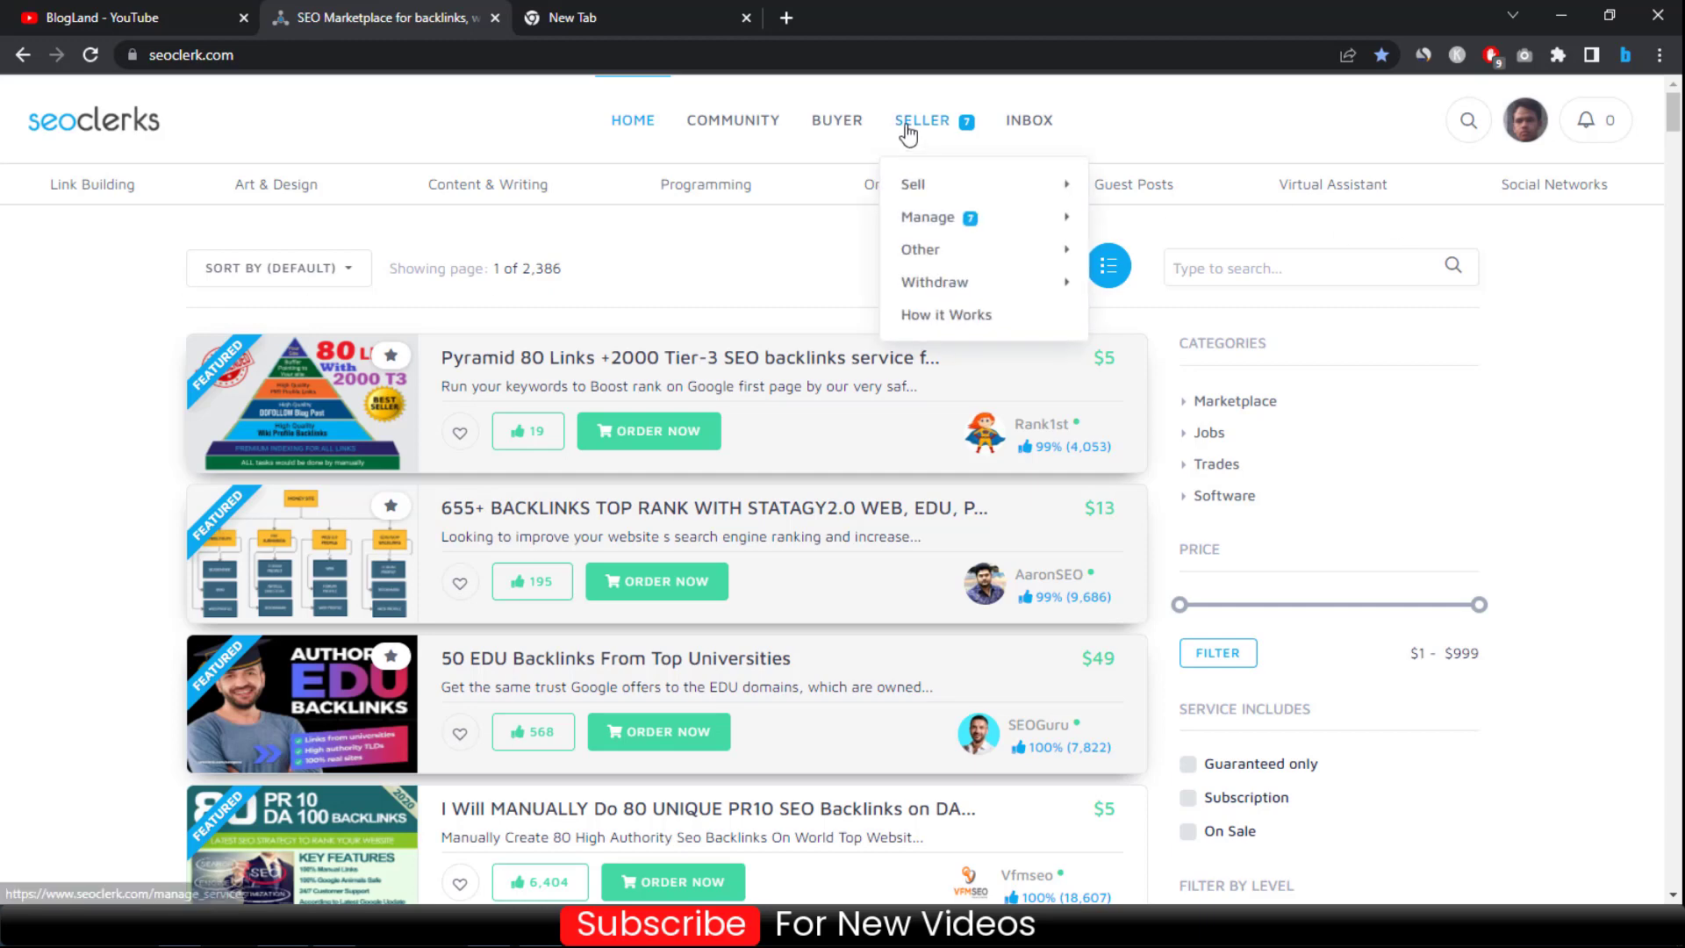
{"action": "mouse_move", "coordinate": [927, 216]}
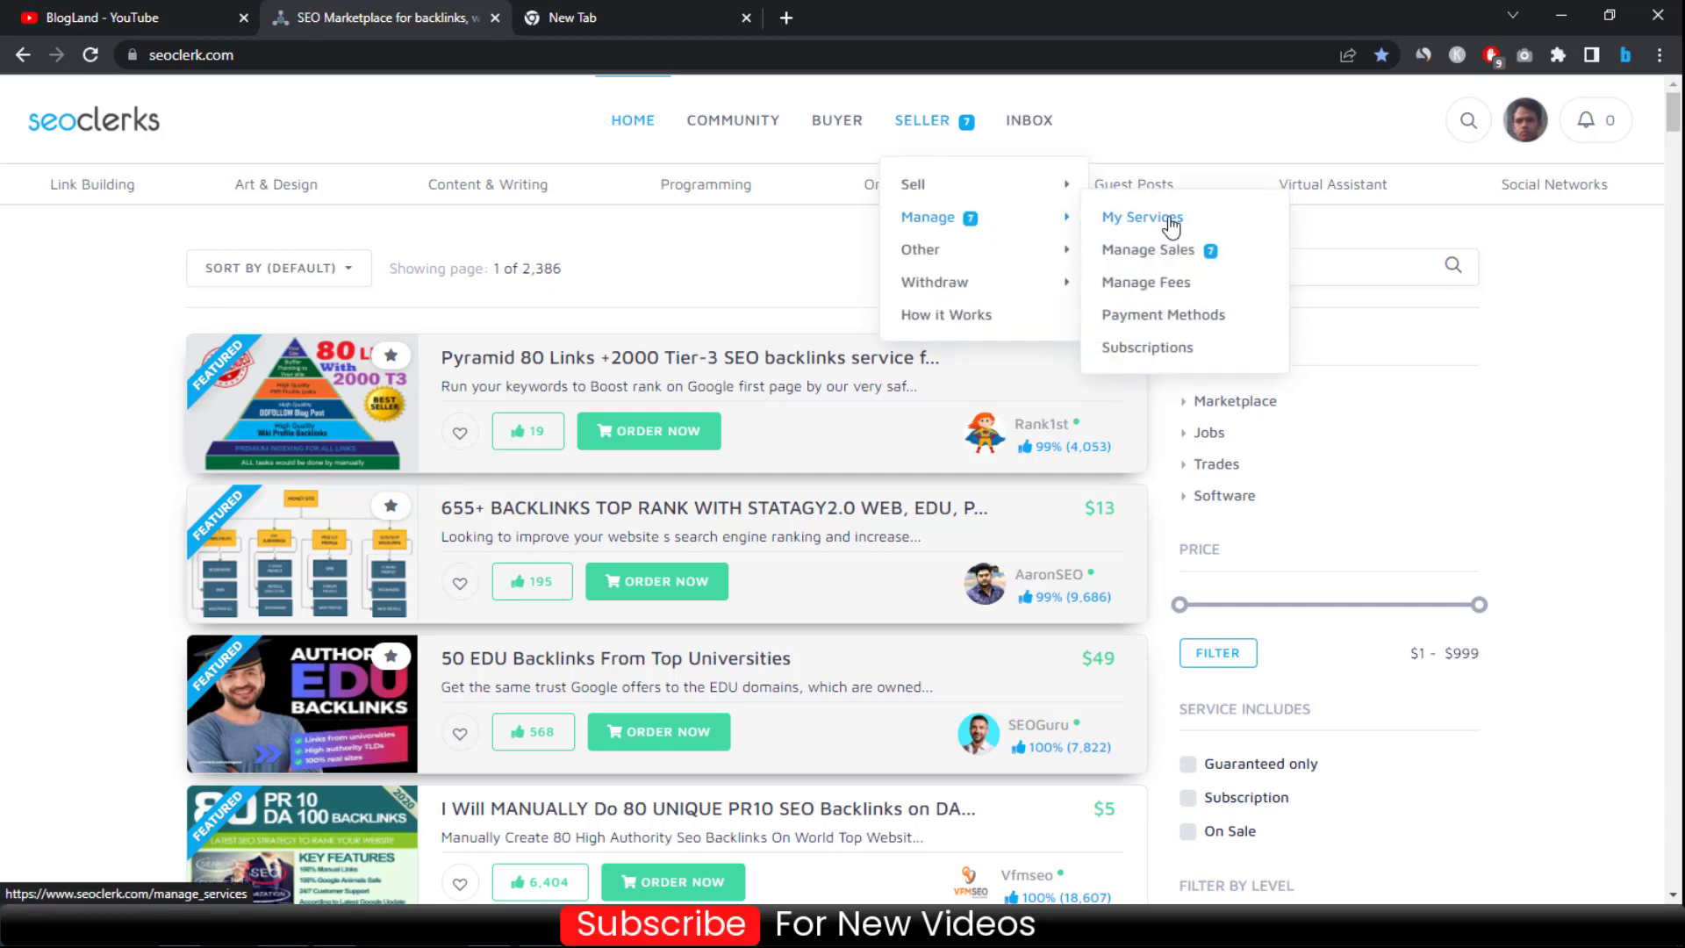
{"action": "left_click", "coordinate": [1168, 251]}
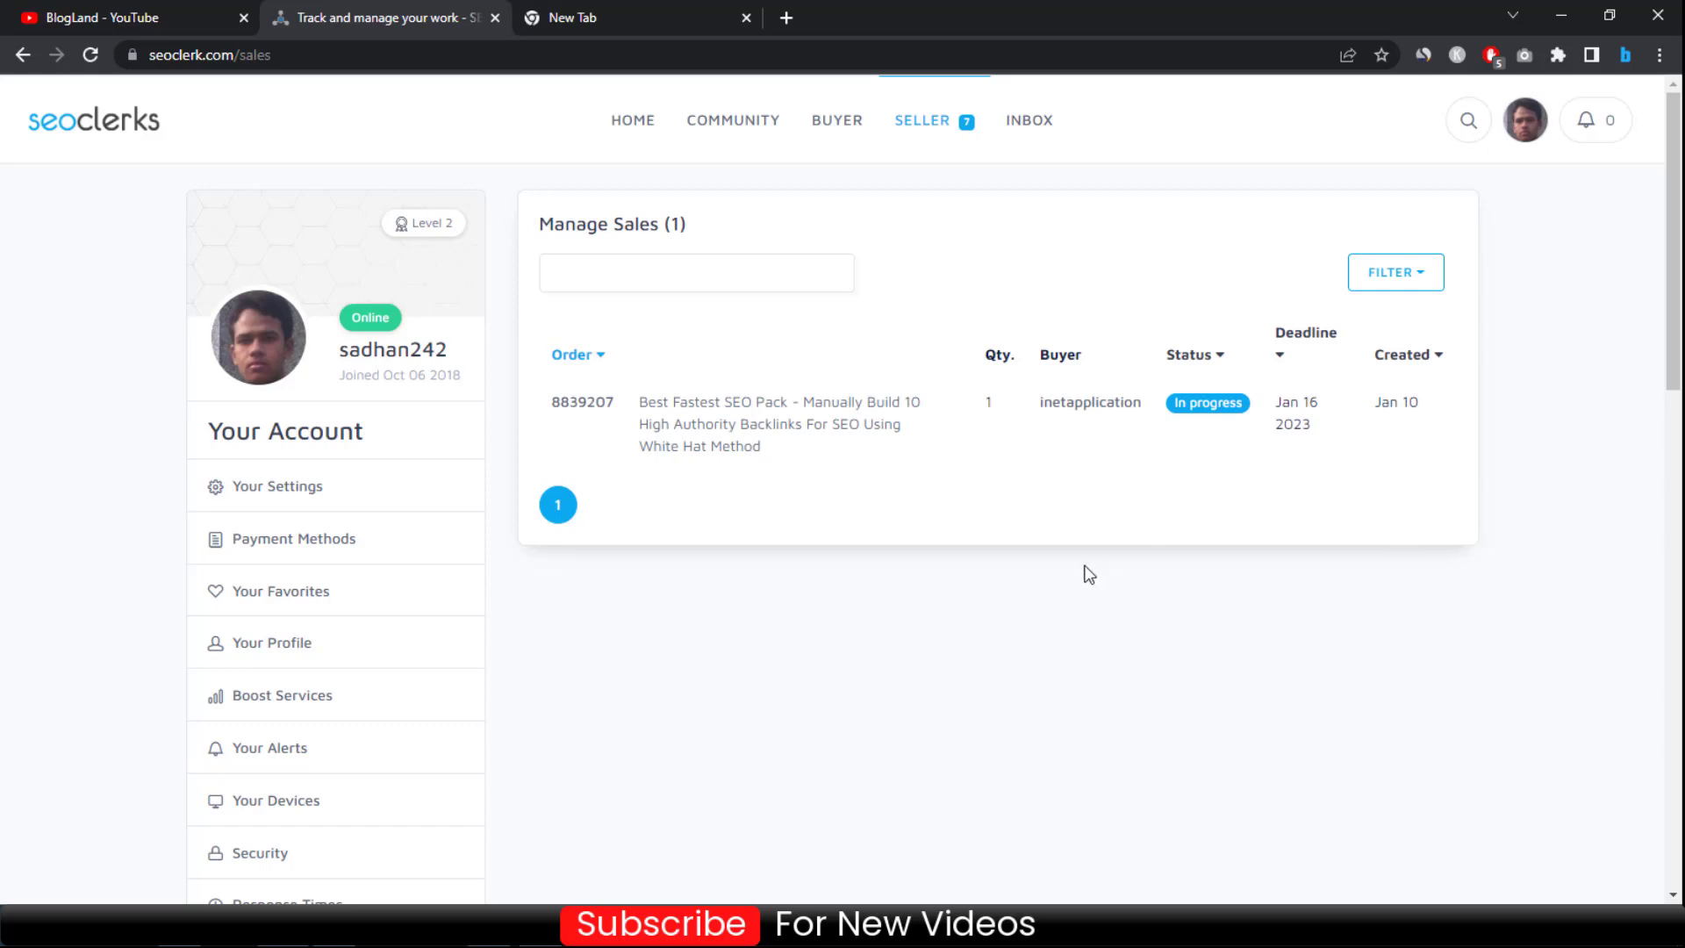
- Open order 8839207's status page from the Manage Sales table
{"action": "left_click", "coordinate": [754, 406]}
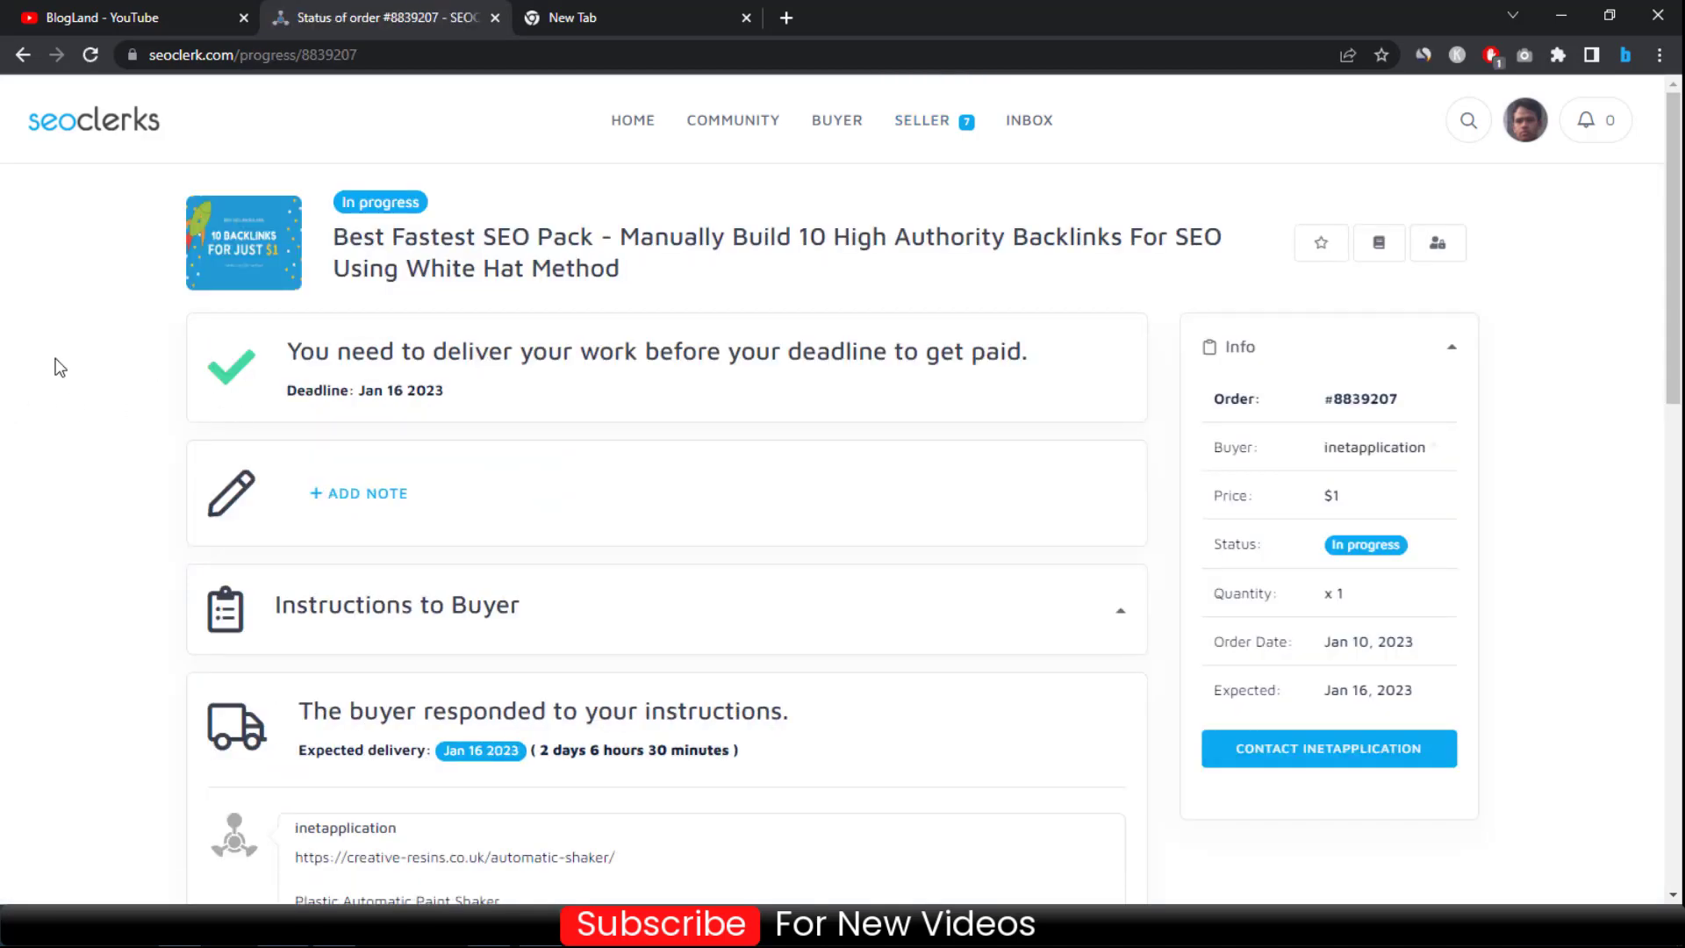
{"action": "scroll", "coordinate": [54, 367], "scroll_direction": "down", "scroll_amount": 2}
{"action": "scroll", "coordinate": [54, 366], "scroll_direction": "down", "scroll_amount": 3}
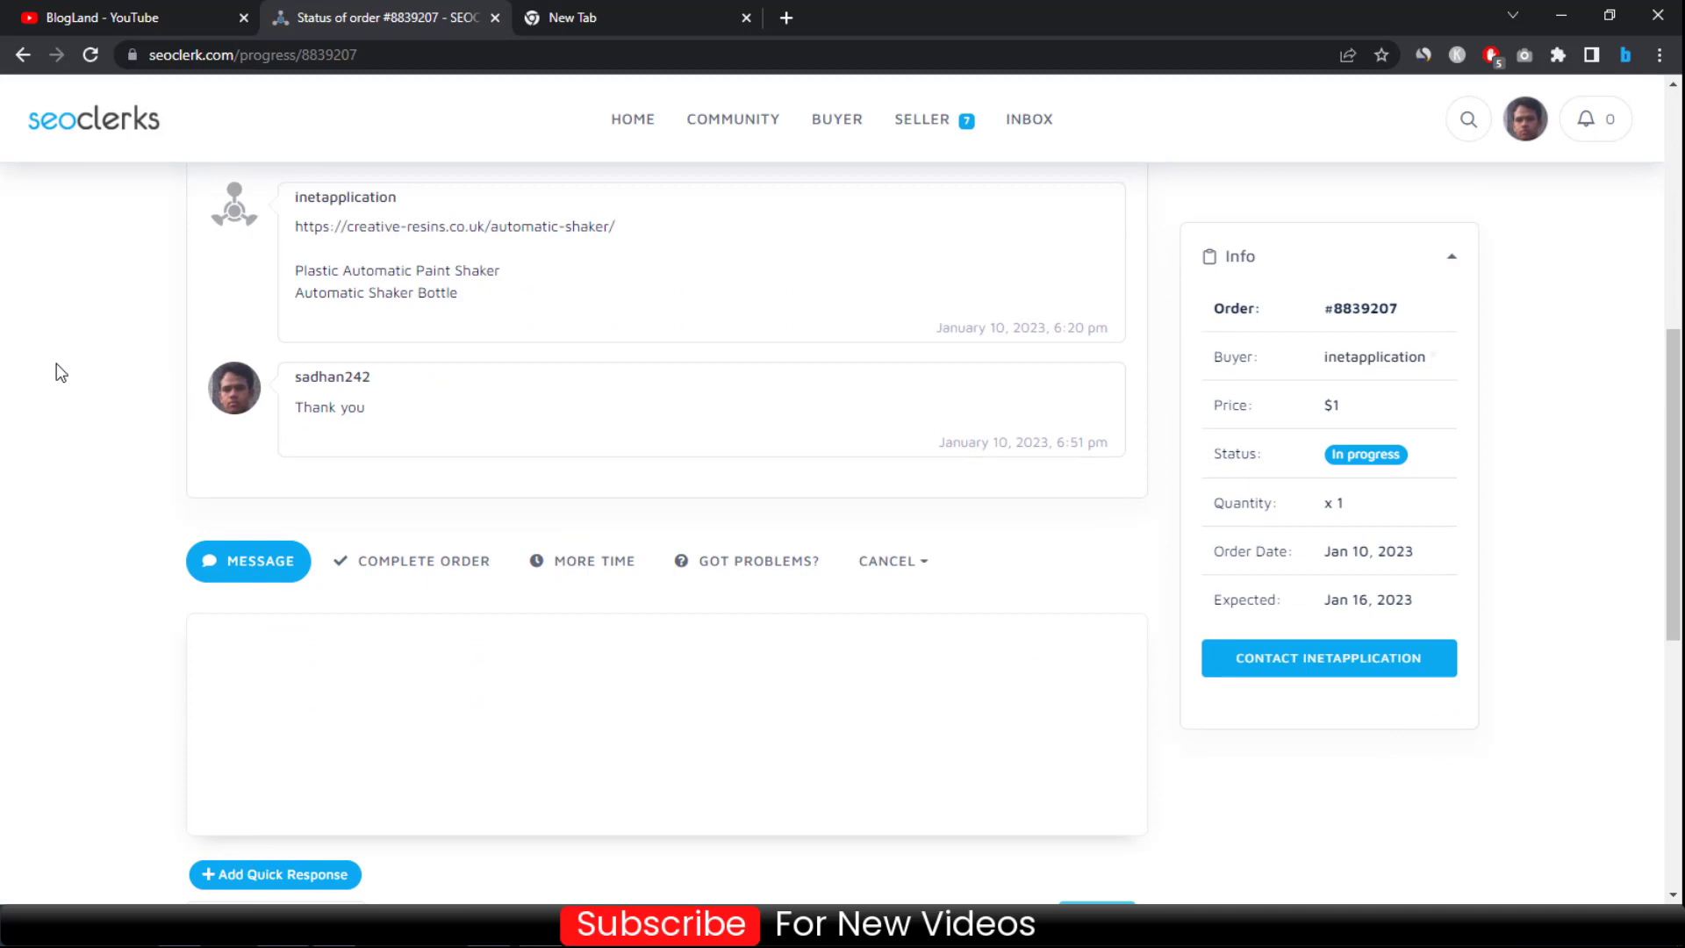
{"action": "scroll", "coordinate": [56, 373], "scroll_direction": "down", "scroll_amount": 1}
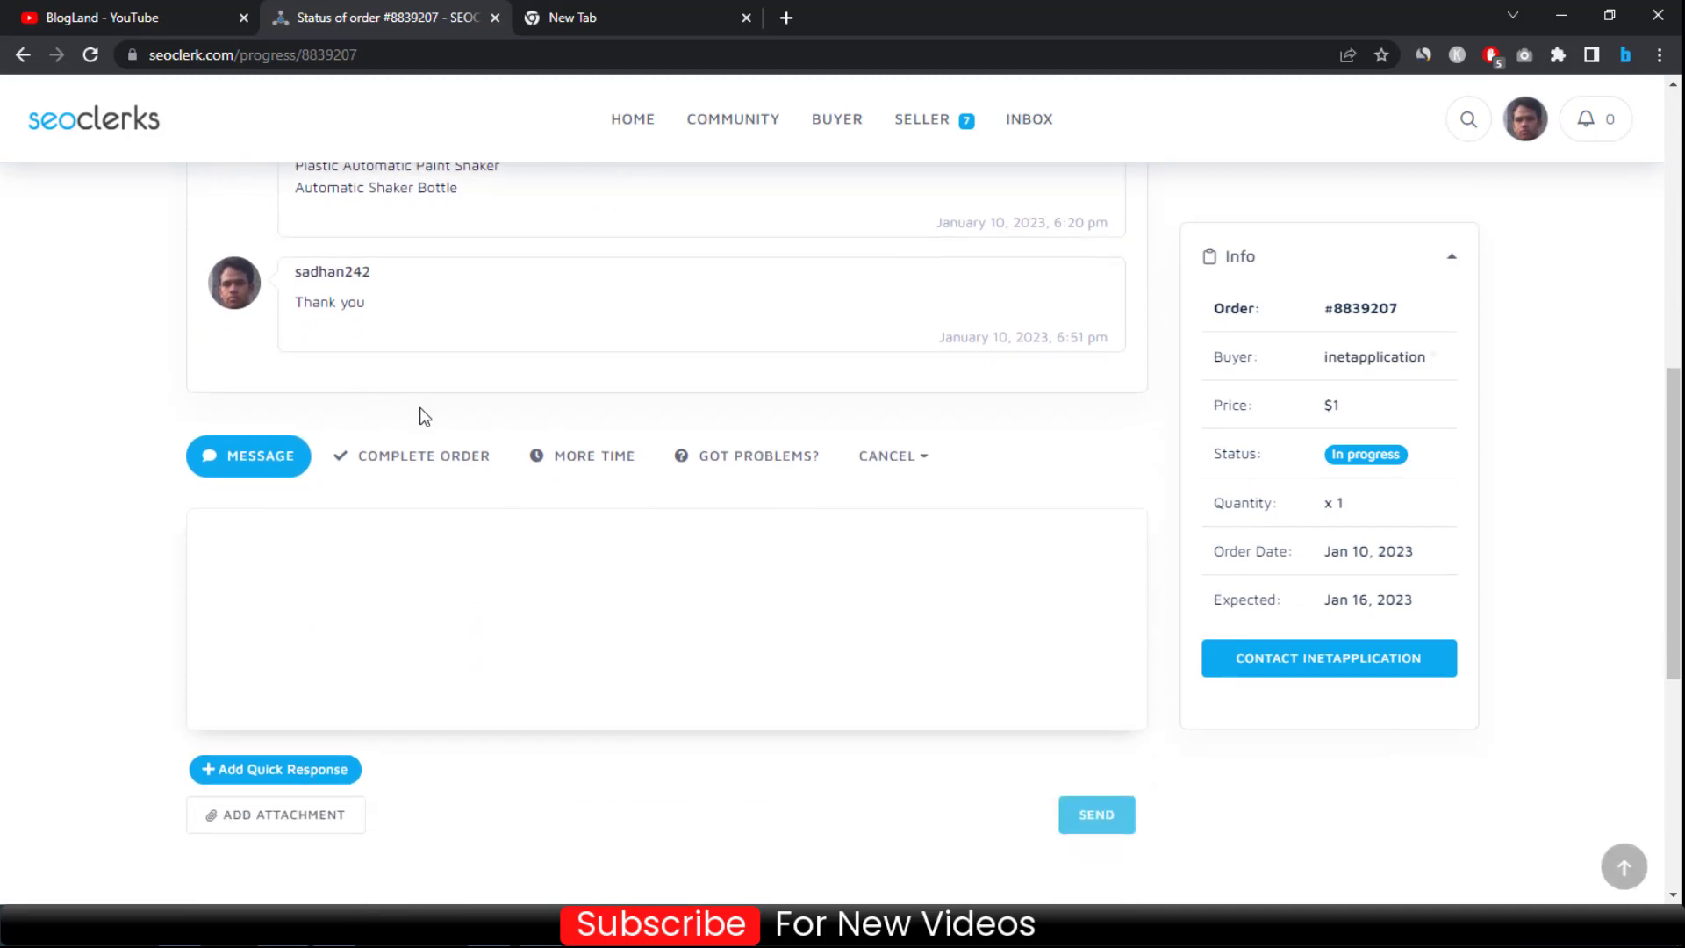
- Open Complete Order and paste the signed delivery note saying the backlinks are live
{"action": "left_click", "coordinate": [423, 476]}
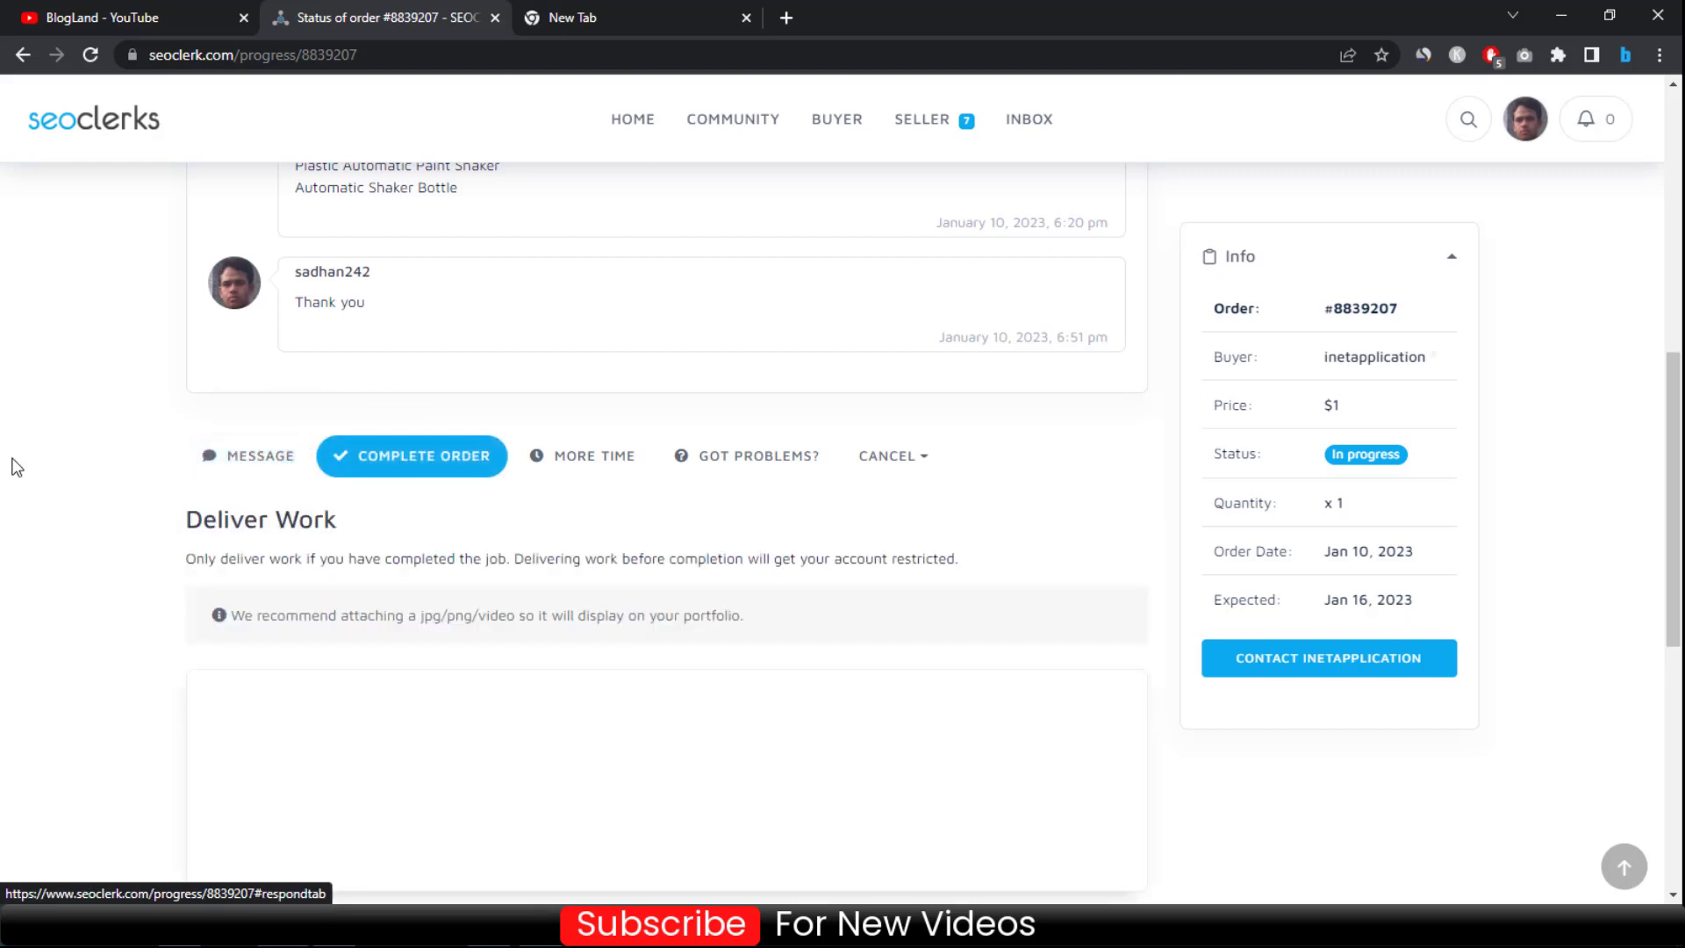
{"action": "scroll", "coordinate": [31, 451], "scroll_direction": "down", "scroll_amount": 2}
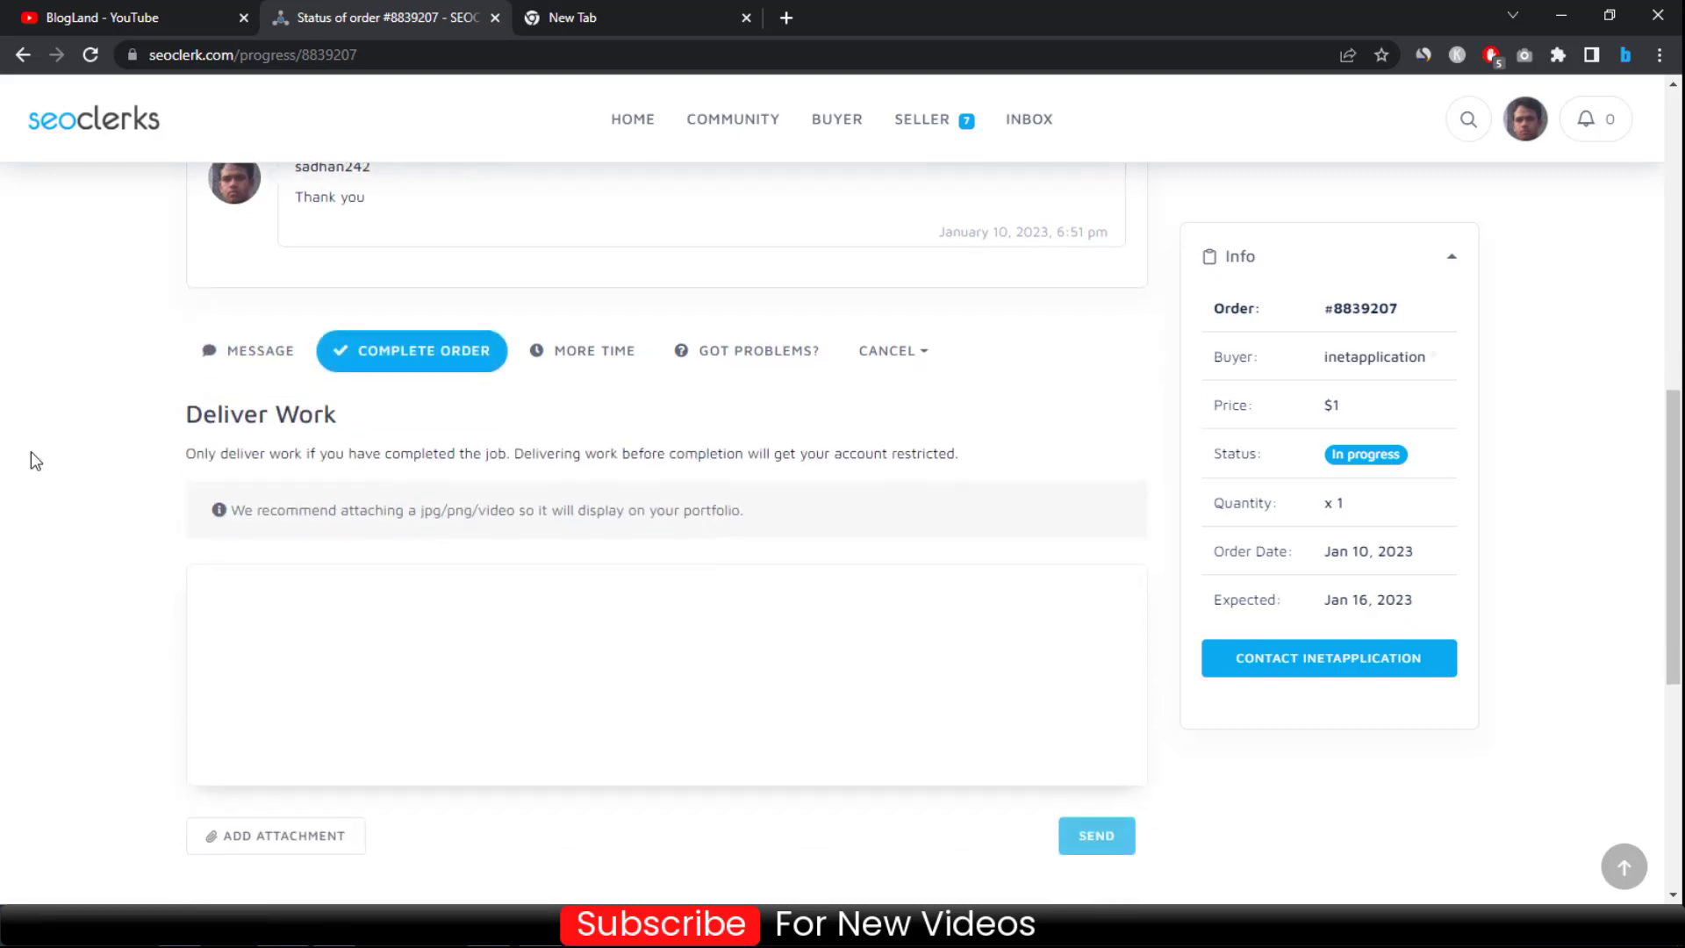
{"action": "left_click", "coordinate": [440, 598]}
{"action": "key", "text": "ctrl+v"}
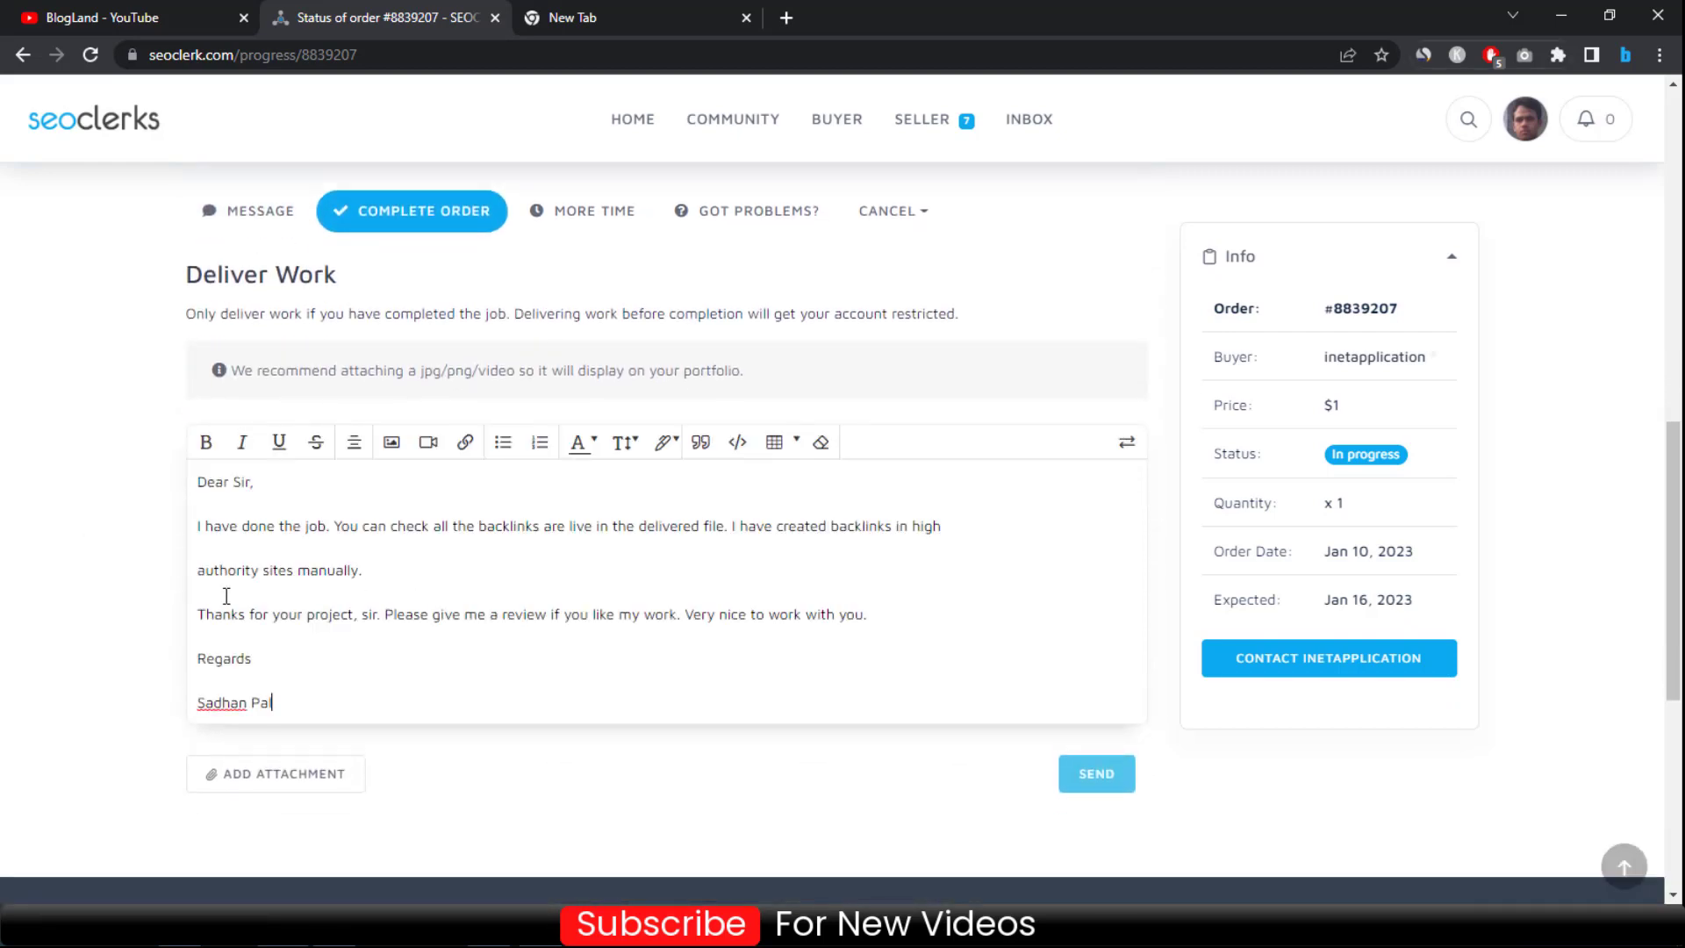
{"action": "scroll", "coordinate": [64, 499], "scroll_direction": "up", "scroll_amount": 1}
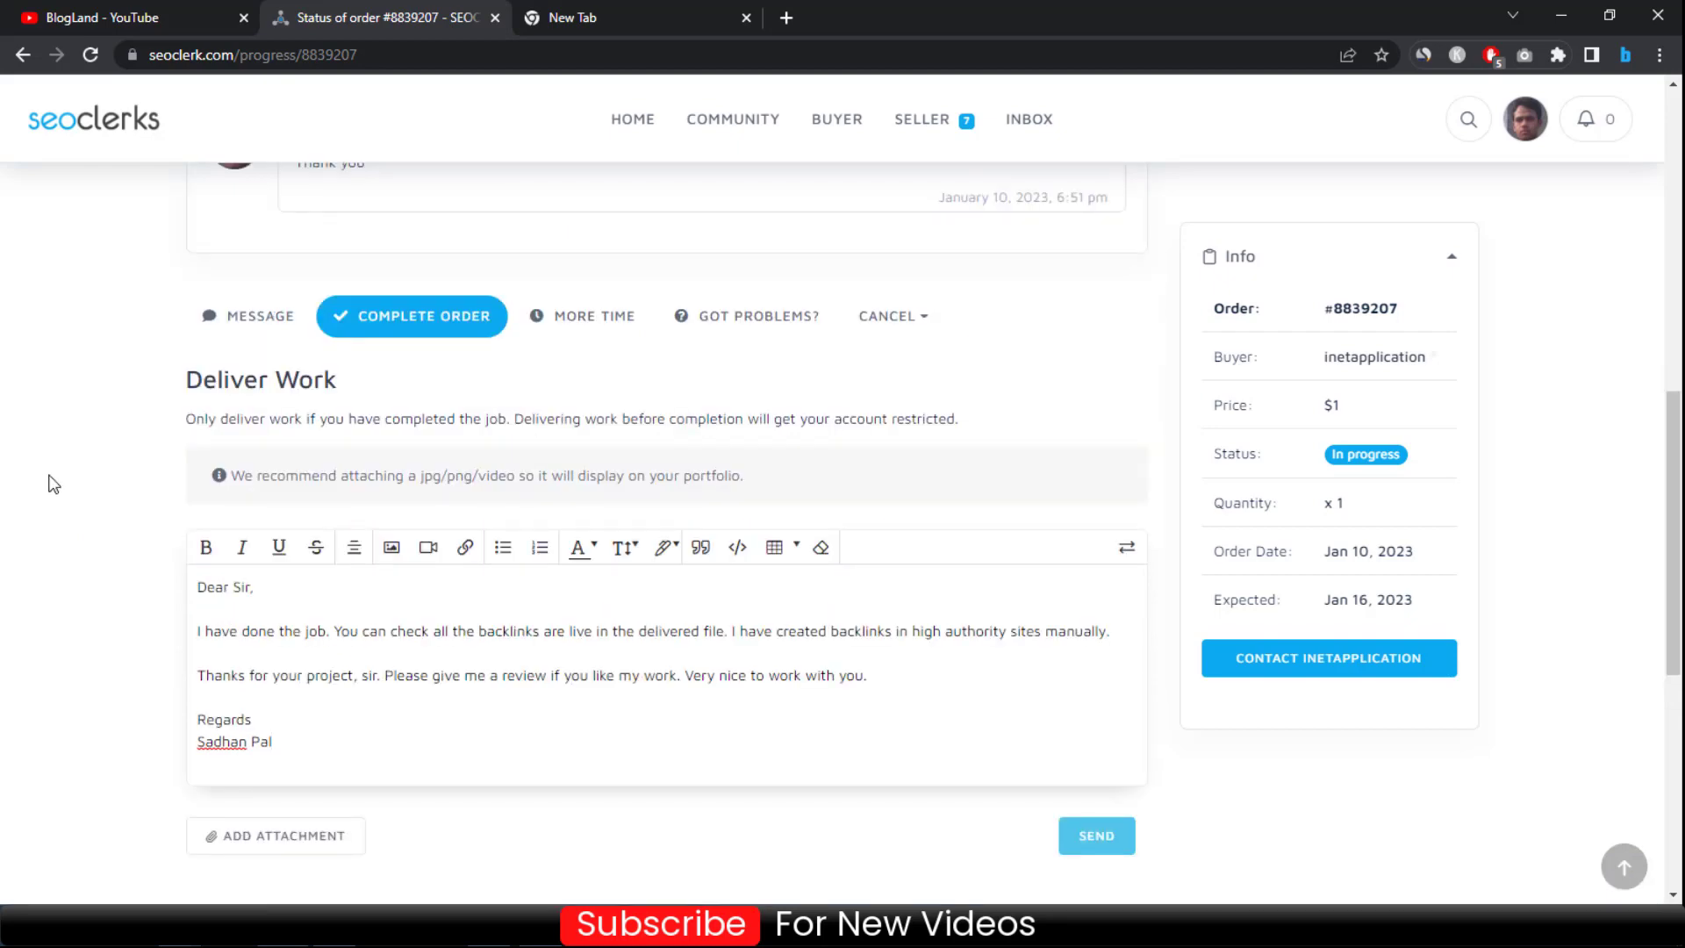
{"action": "scroll", "coordinate": [19, 474], "scroll_direction": "down", "scroll_amount": 1}
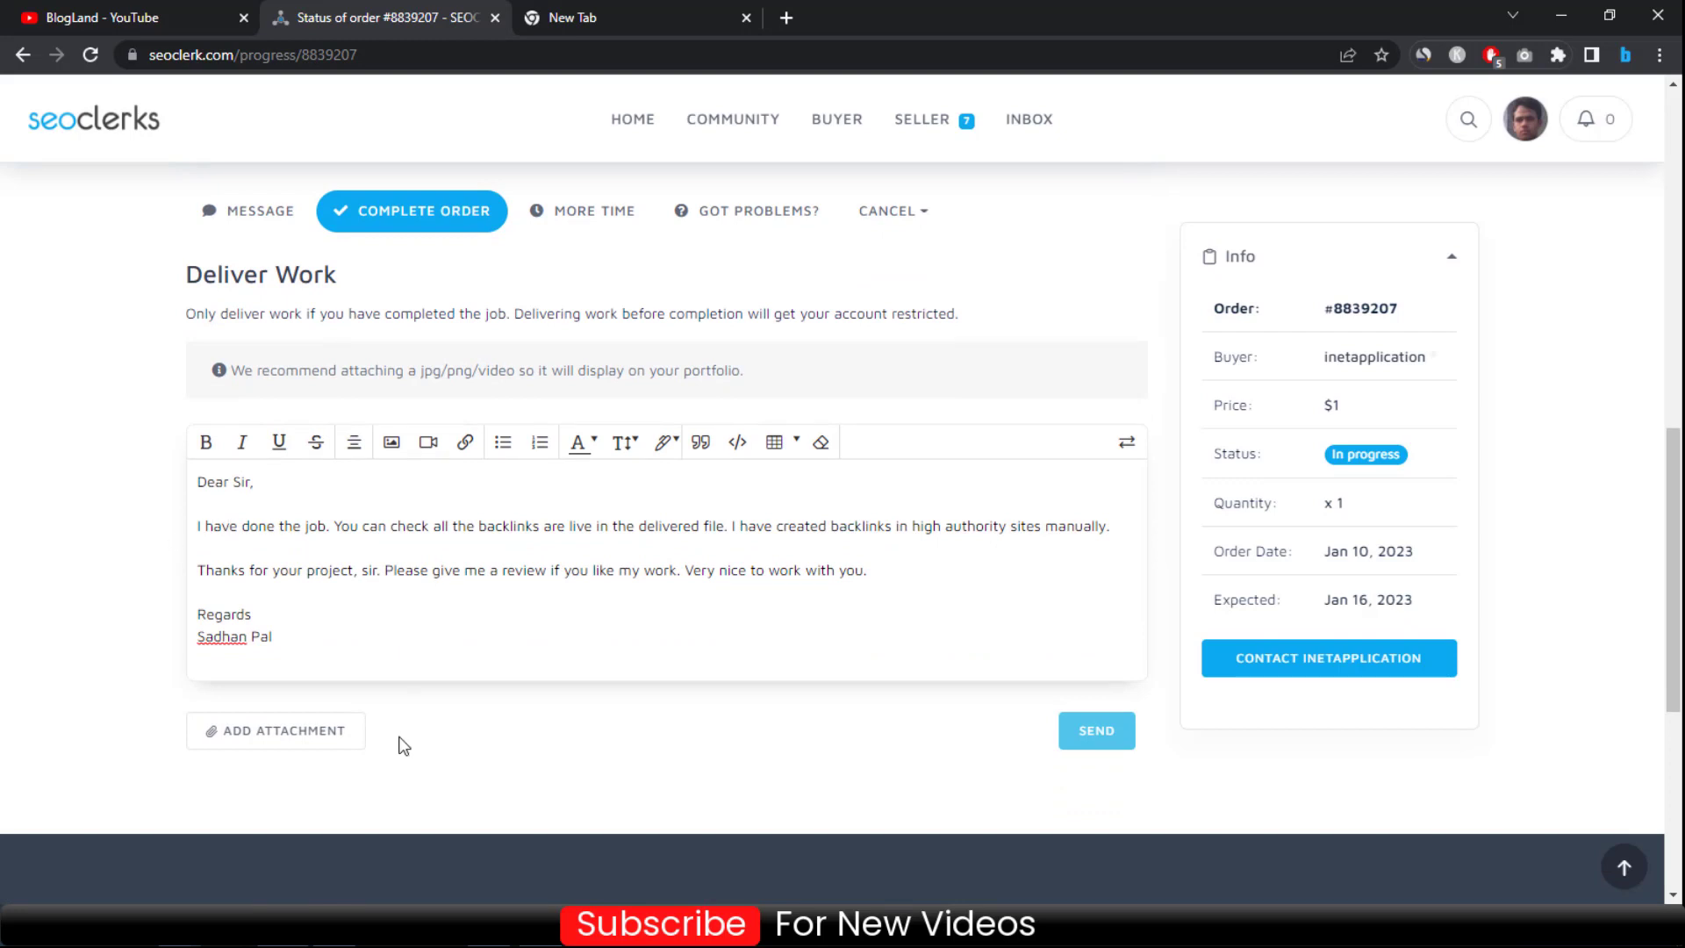
- Upload 10 Backlinks.xlsx from the SEO Order folder as the delivery attachment
{"action": "left_click", "coordinate": [254, 738]}
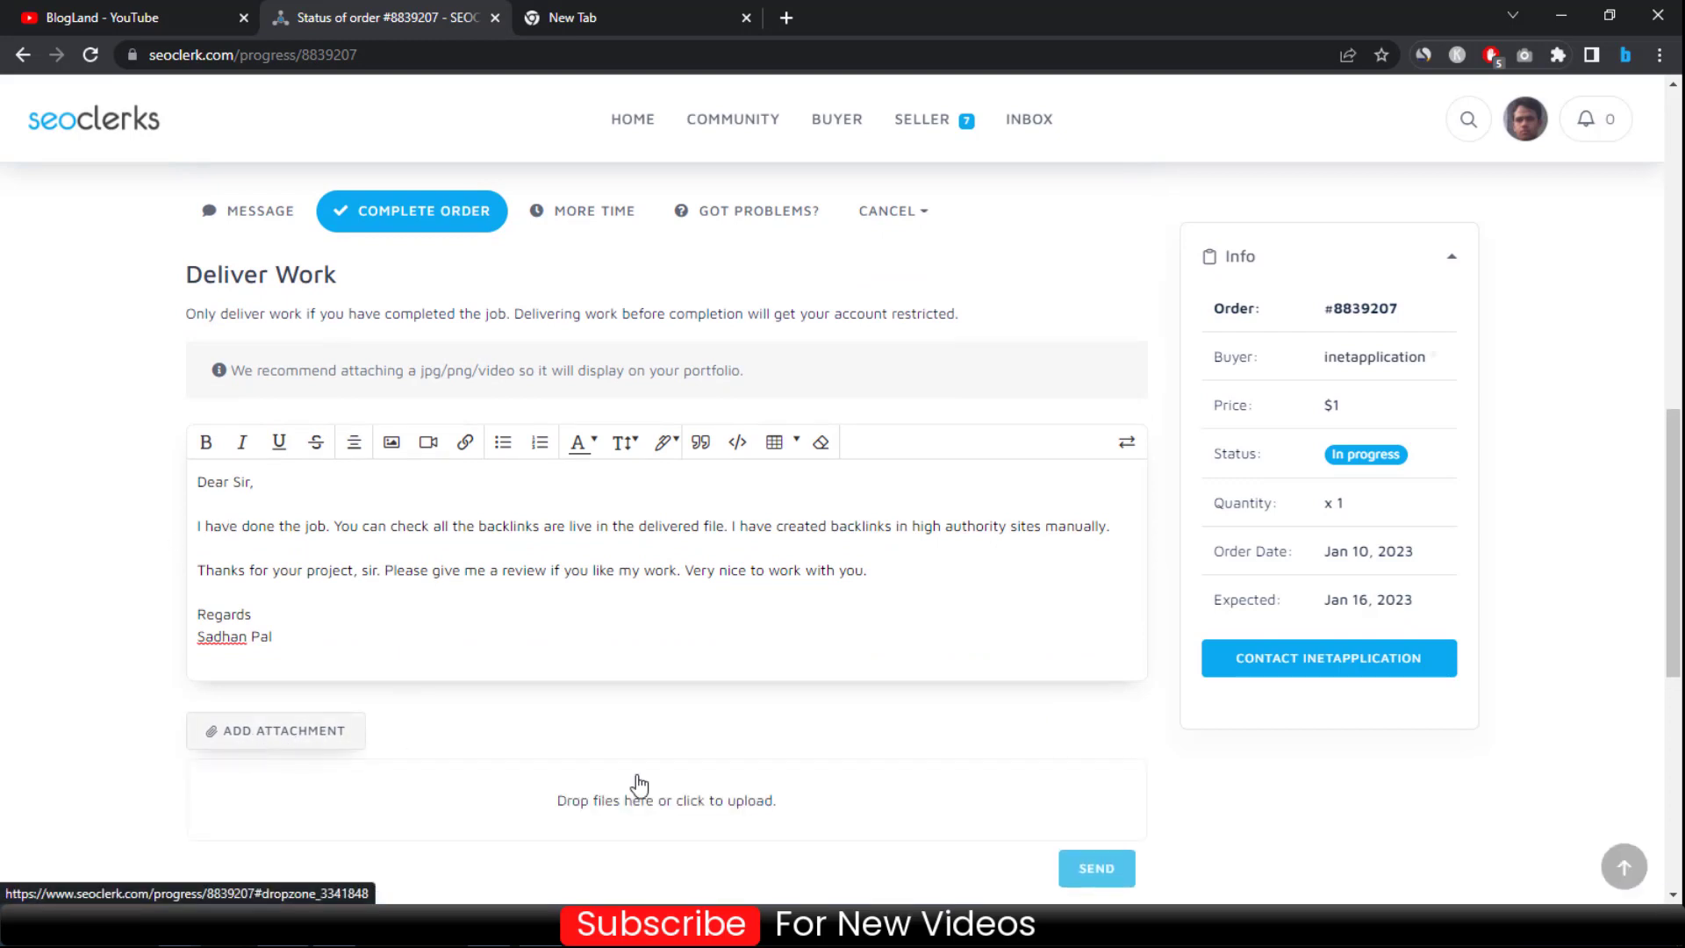
{"action": "scroll", "coordinate": [645, 780], "scroll_direction": "down", "scroll_amount": 2}
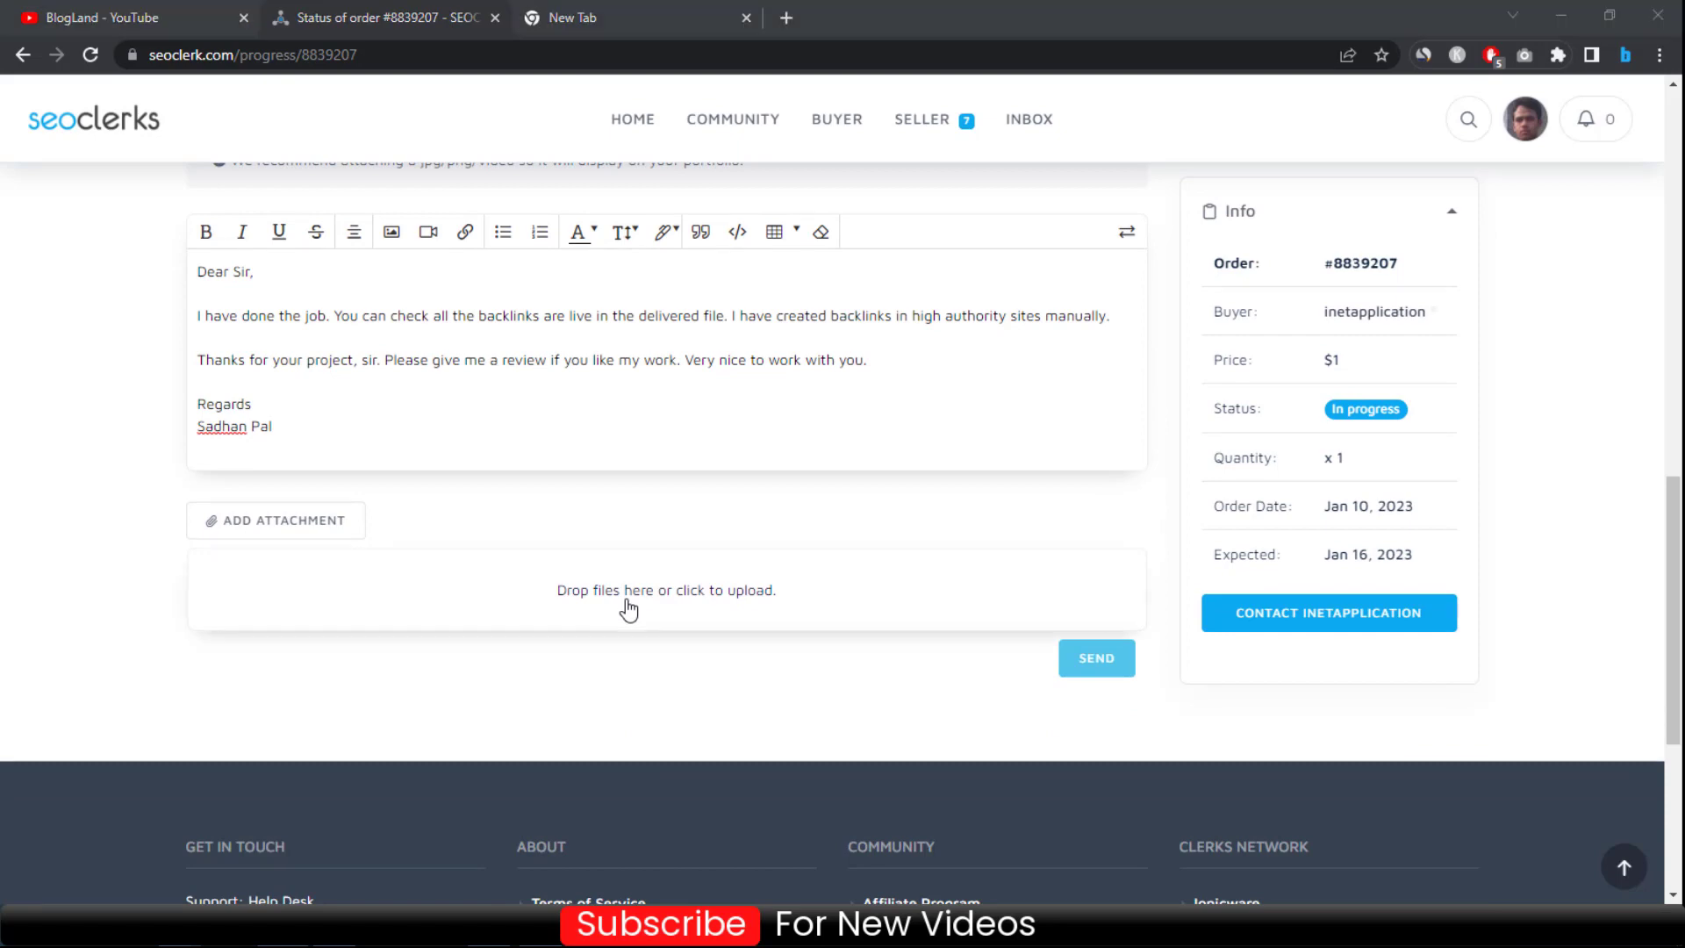
{"action": "left_click", "coordinate": [628, 608]}
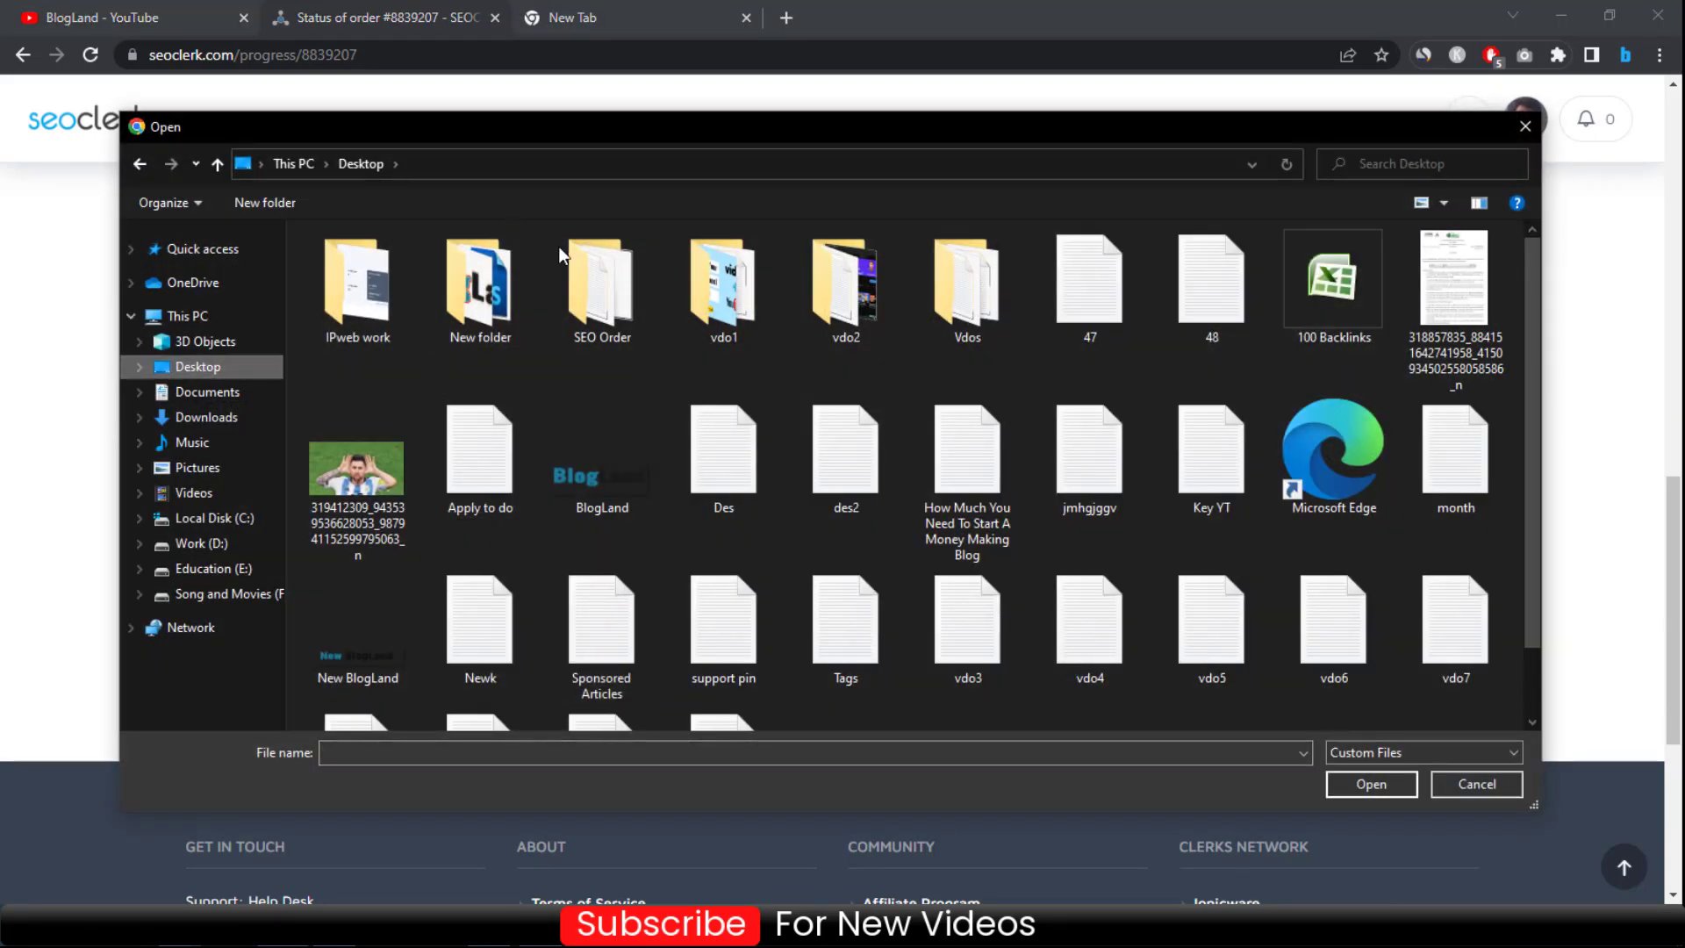
{"action": "double_click", "coordinate": [568, 267]}
{"action": "left_click", "coordinate": [372, 271]}
{"action": "double_click", "coordinate": [371, 272]}
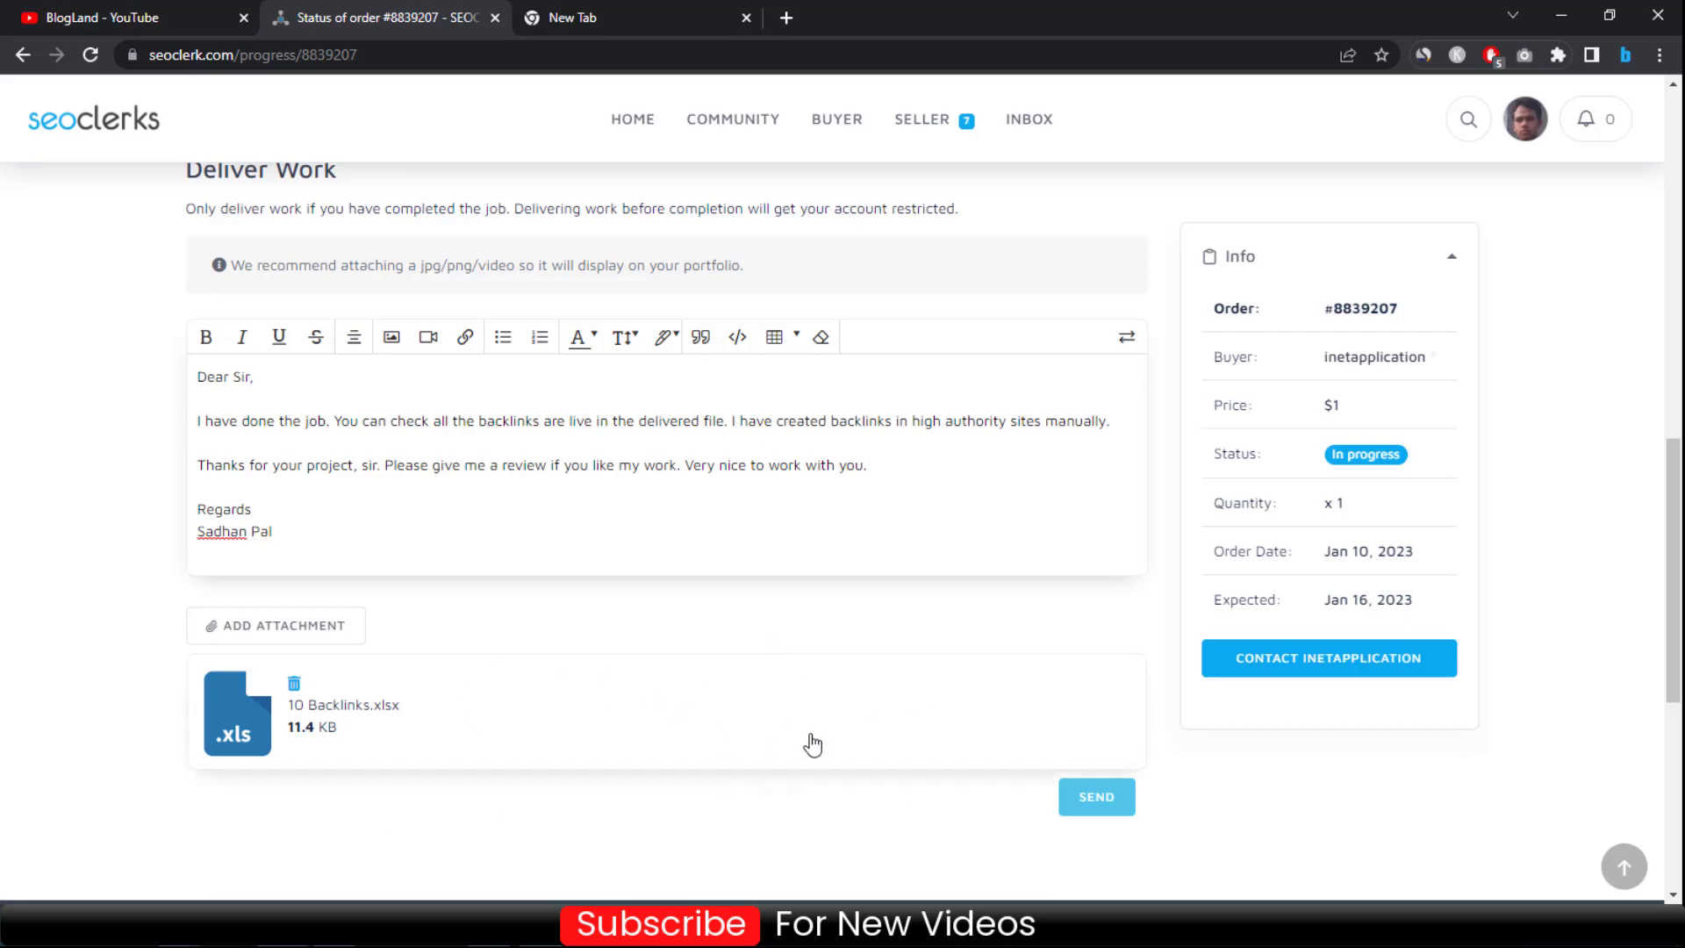
{"action": "left_click", "coordinate": [1100, 810]}
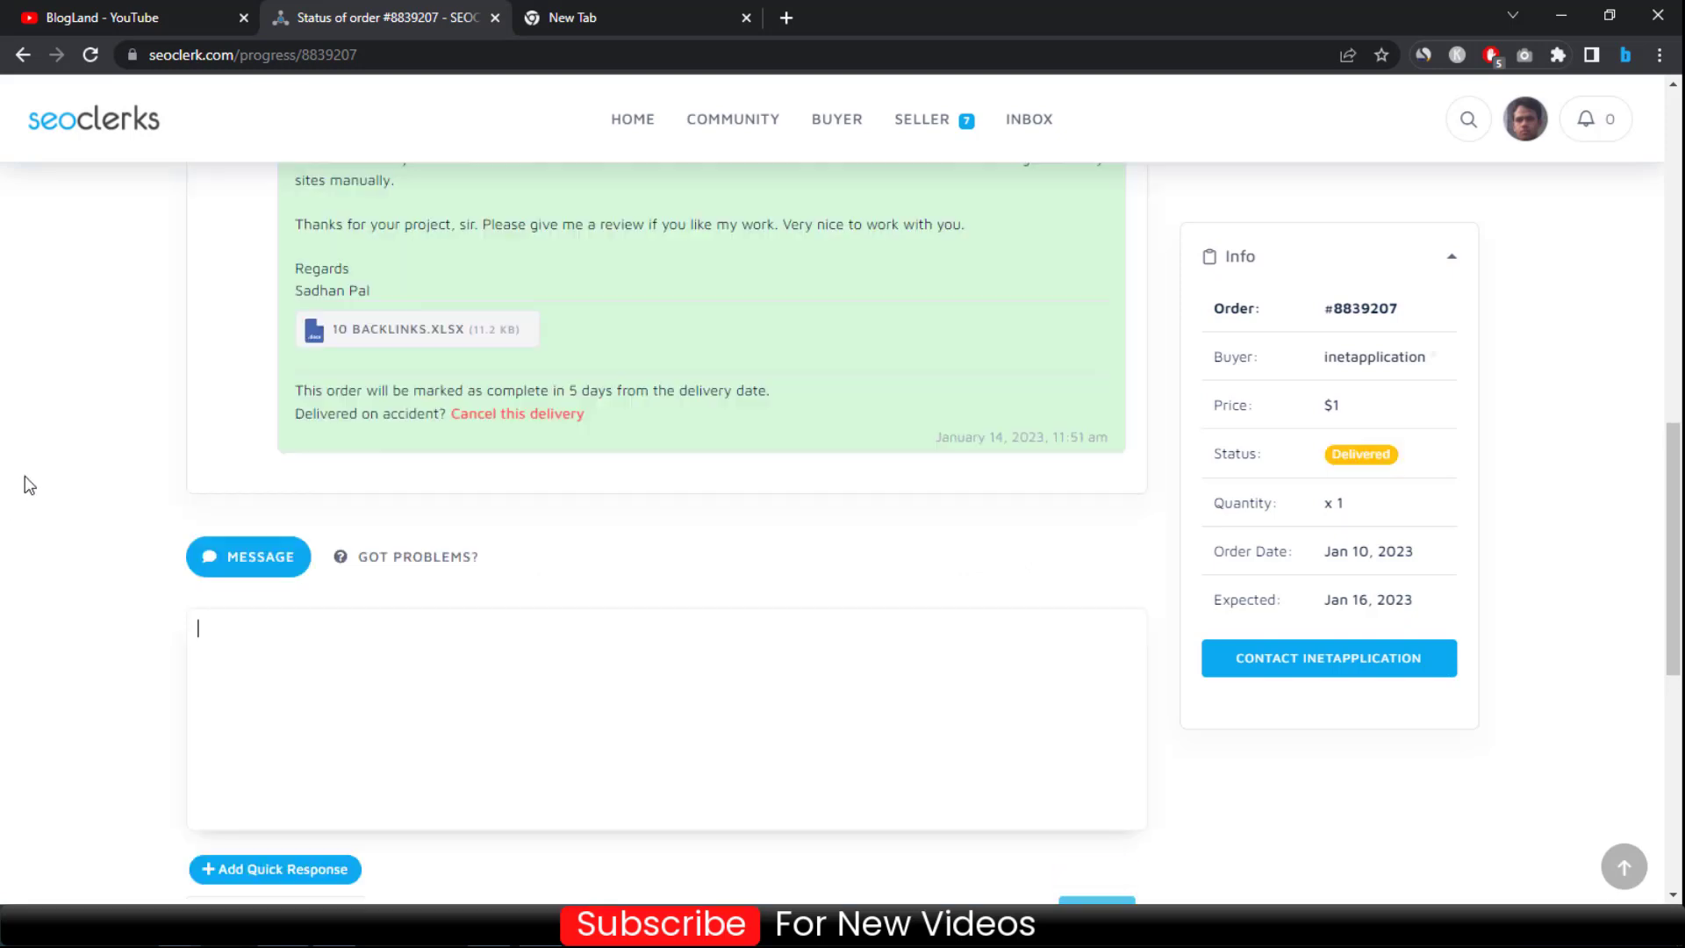